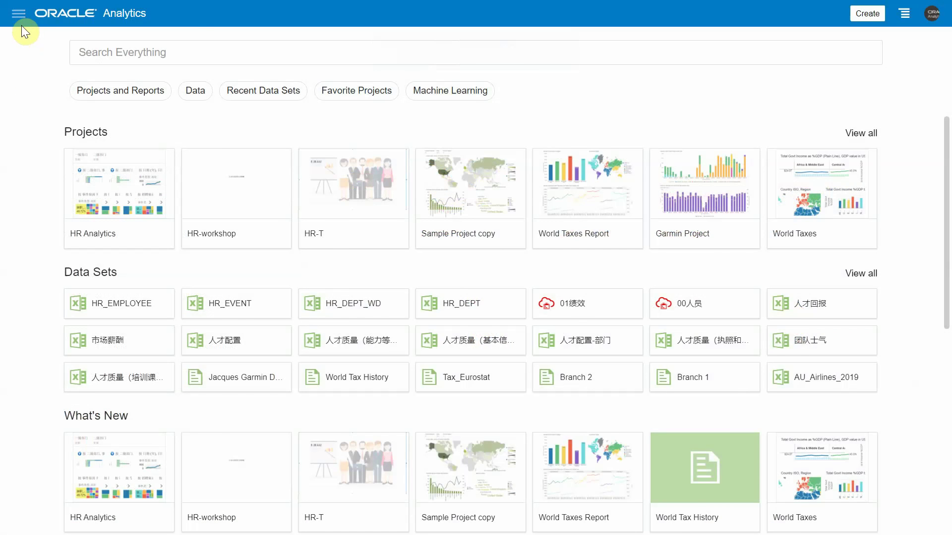
- Go to the Console's Maps page and start adding a Web Map Service background
left_click(20, 15)
left_click(66, 227)
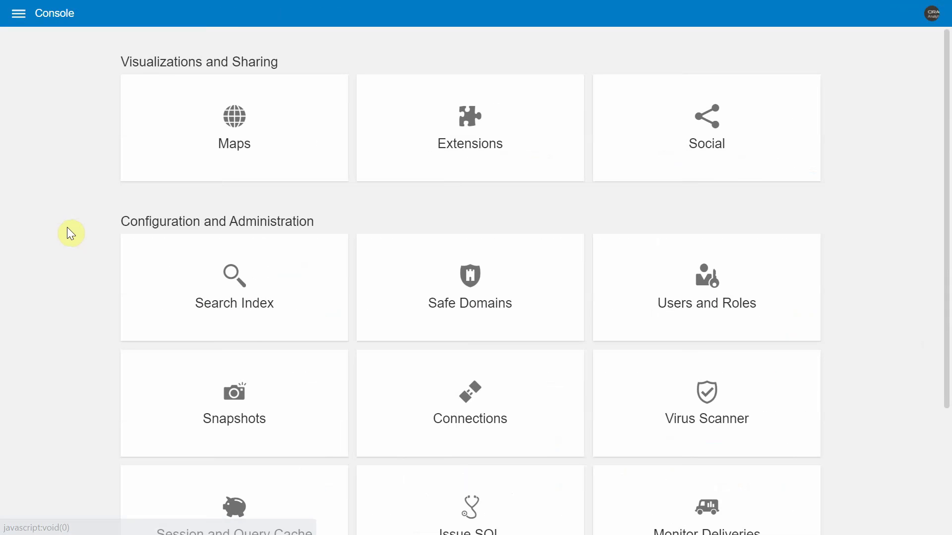
left_click(251, 150)
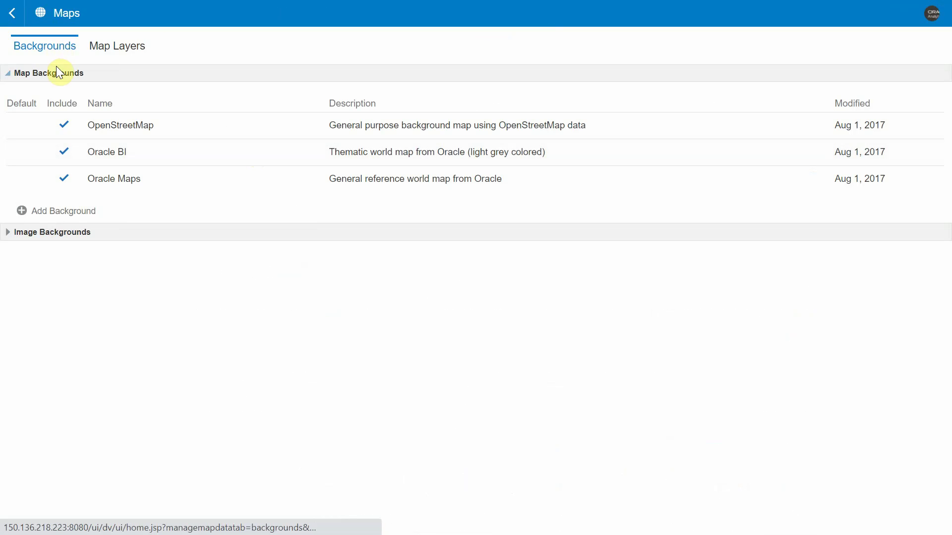
left_click(26, 220)
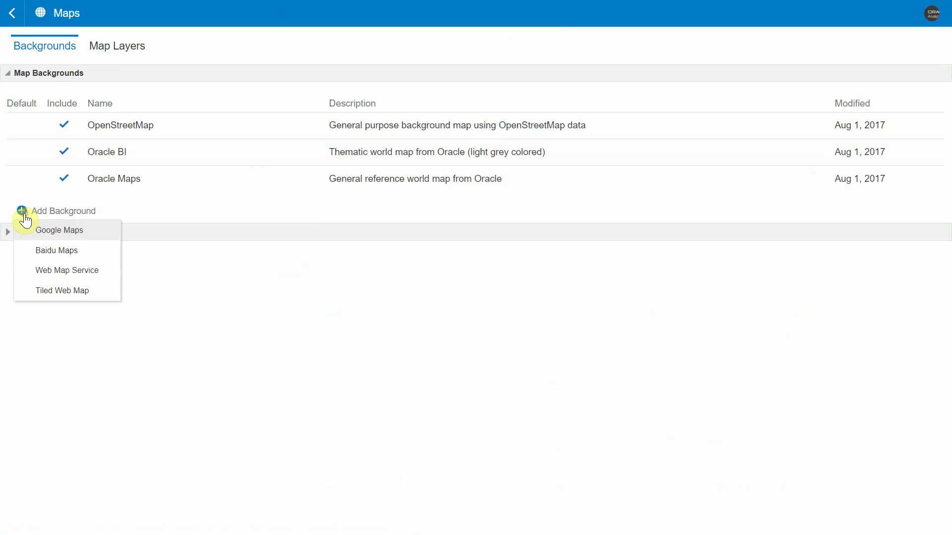
left_click(59, 277)
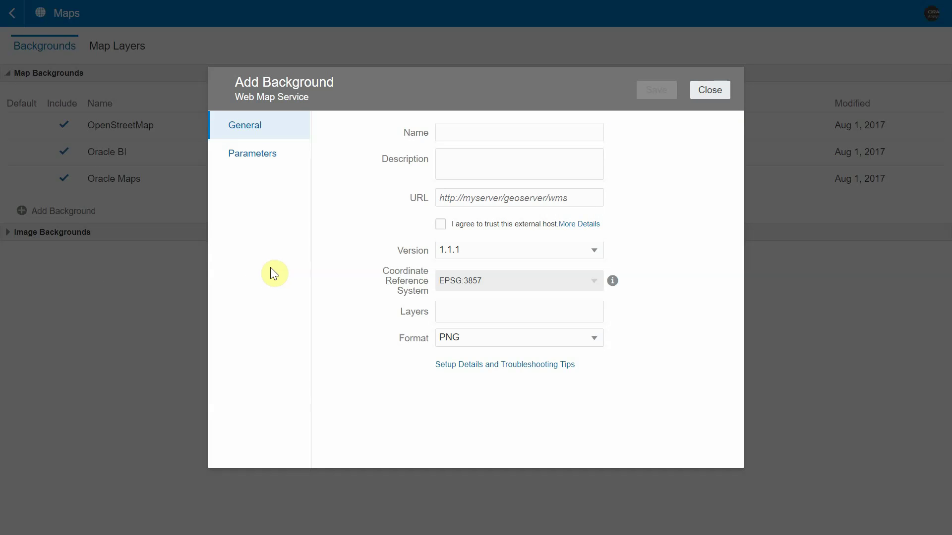
- Name the new WMS background 'Population Density Map' from the browser's autofill suggestion
left_click(466, 138)
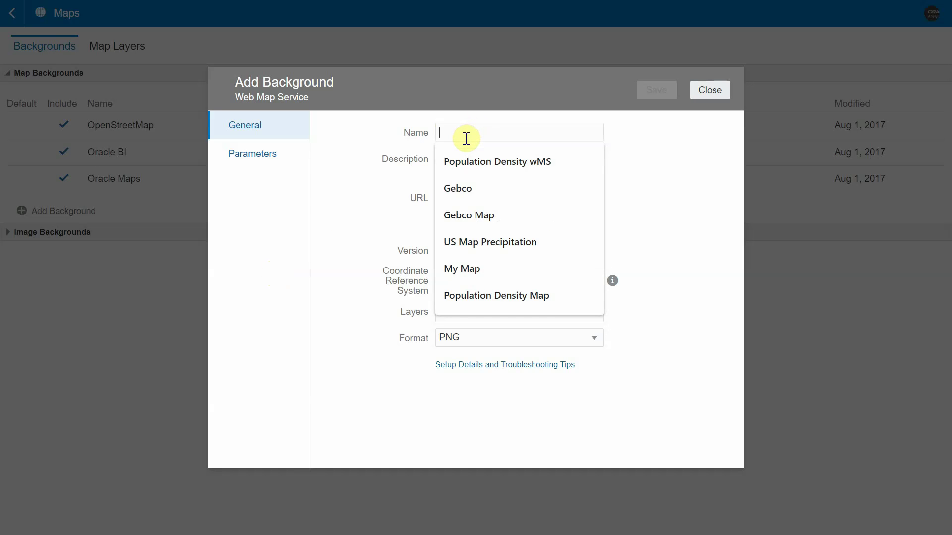
type("Population Density Map")
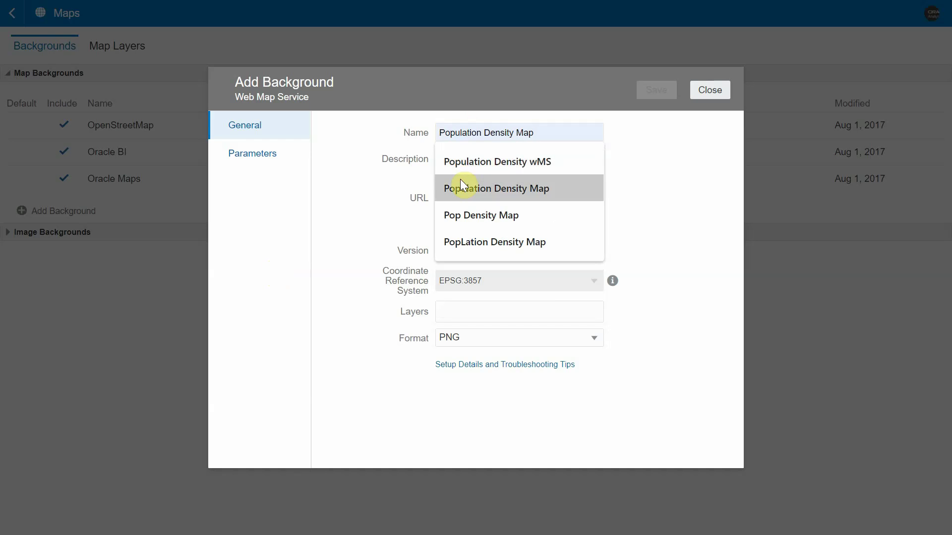
left_click(463, 189)
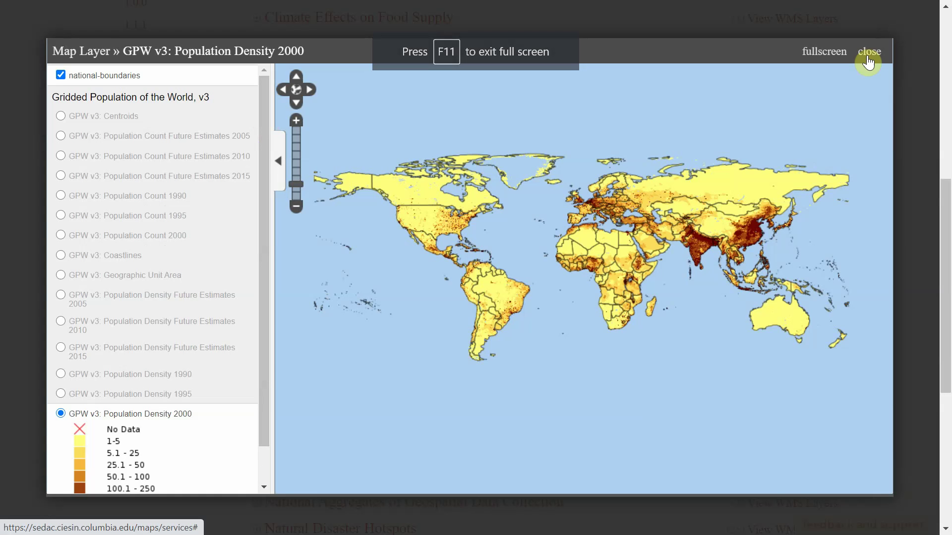
- Close the GPW v3 layer viewer and select the geoserver WMS URL in SEDAC's example code
left_click(867, 62)
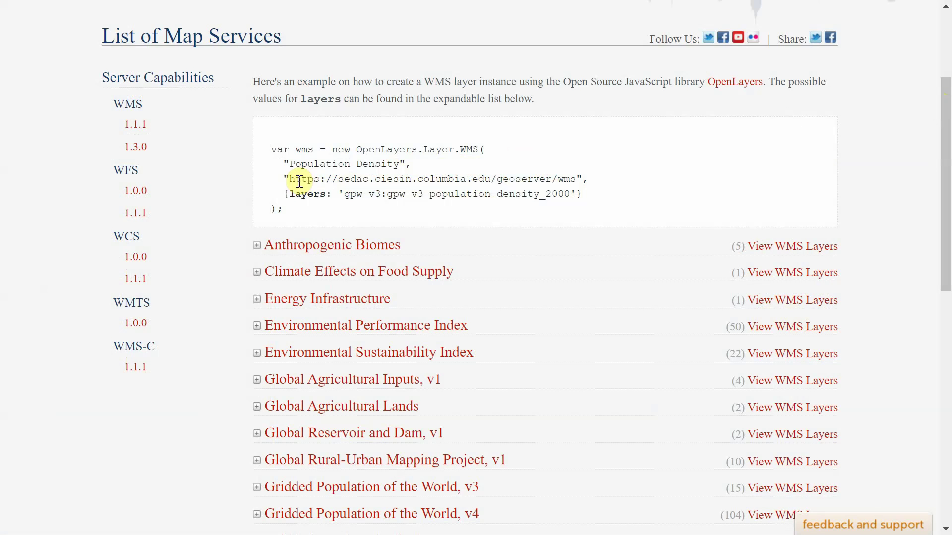
left_click_drag(289, 181, 573, 184)
key("ctrl+c")
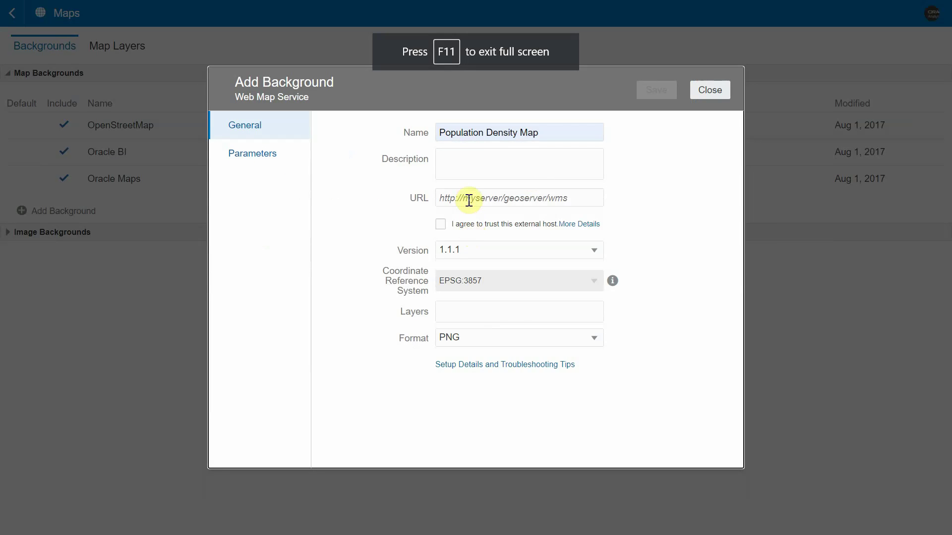
left_click(467, 198)
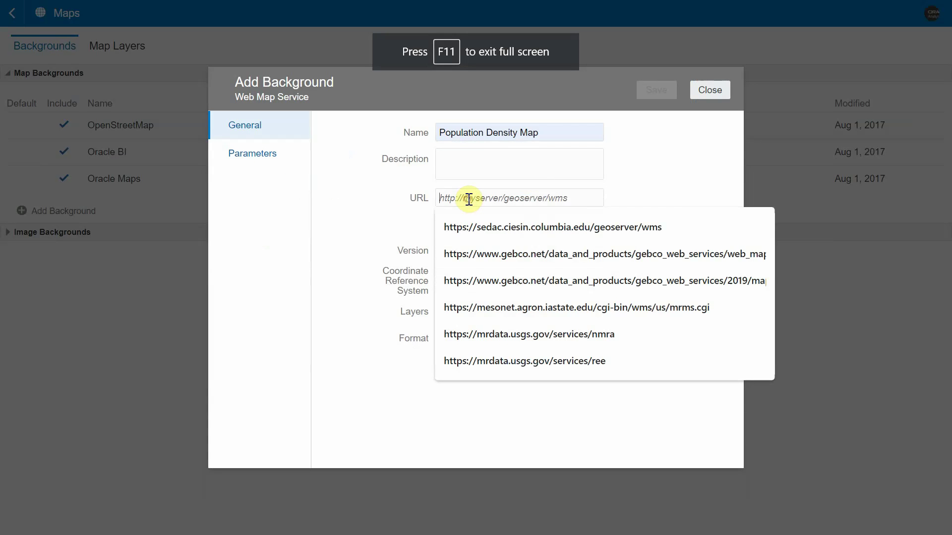
key("ctrl+v")
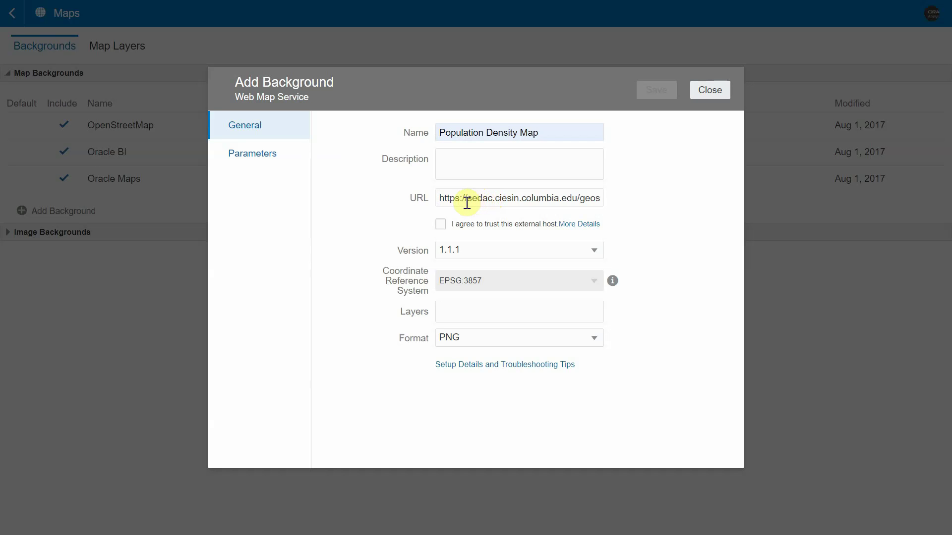
left_click(441, 226)
- Keep WMS version 1.1.1 and set Layers to gpw-v3:gpw-v3-population-density_2000 copied from SEDAC
left_click(484, 256)
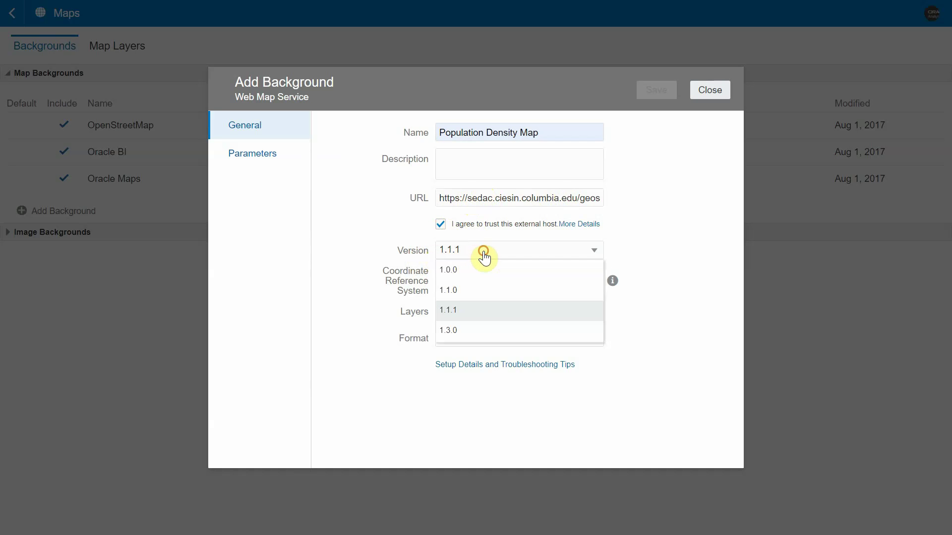
left_click(459, 315)
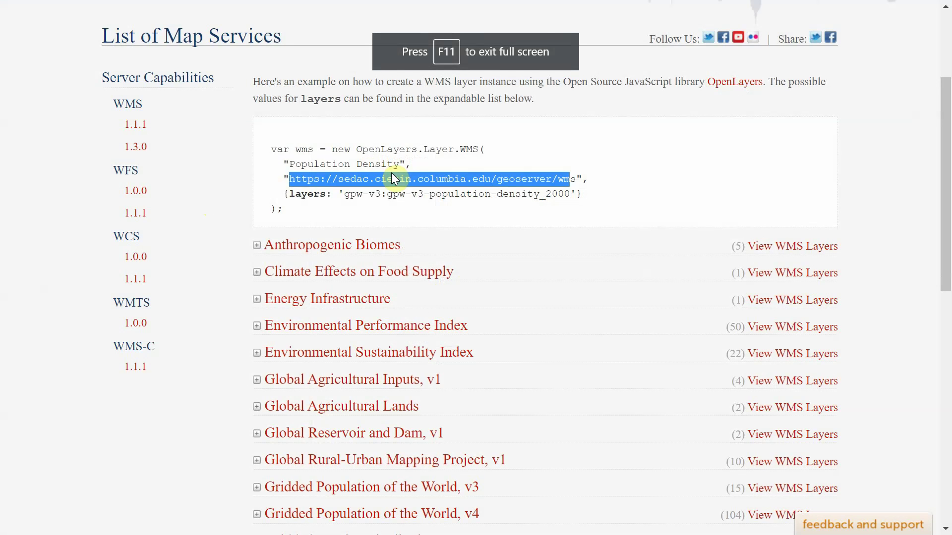
left_click(347, 195)
left_click_drag(347, 196, 570, 194)
key("ctrl+c")
key("alt+Tab")
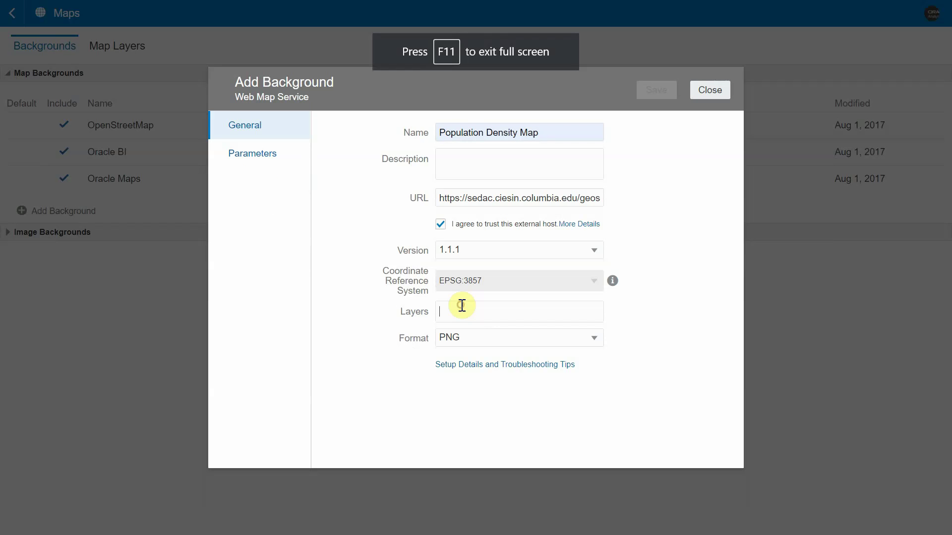
left_click(461, 305)
key("ctrl+v")
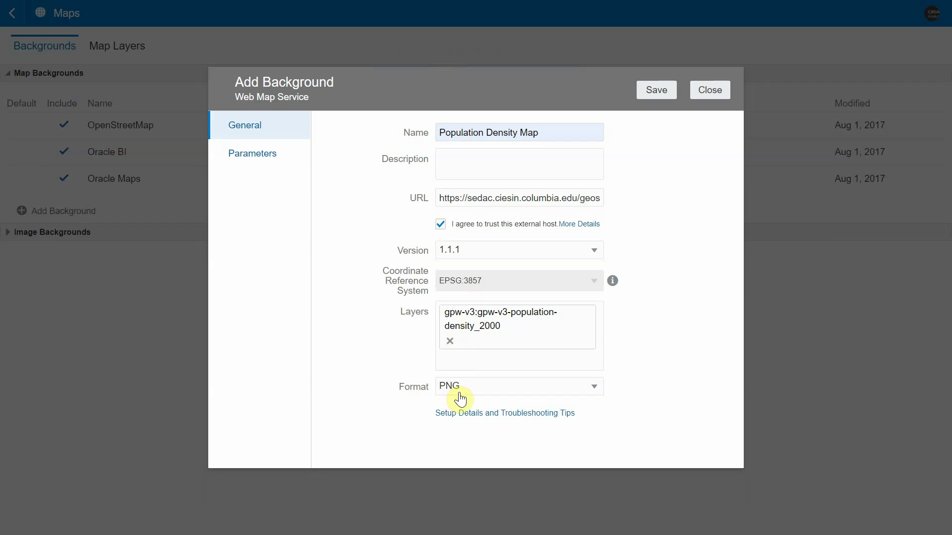
- Save the Population Density Map background and reload the Maps page
left_click(651, 94)
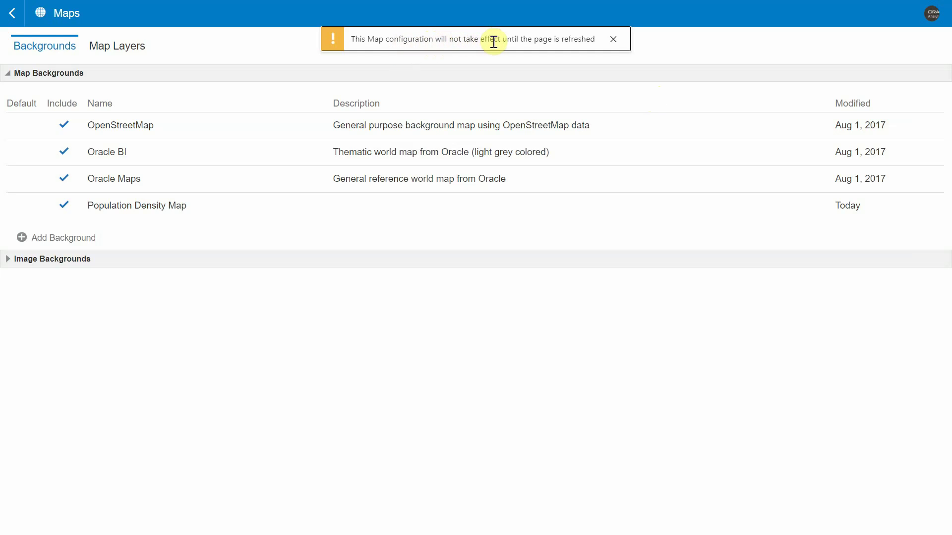
key("F5")
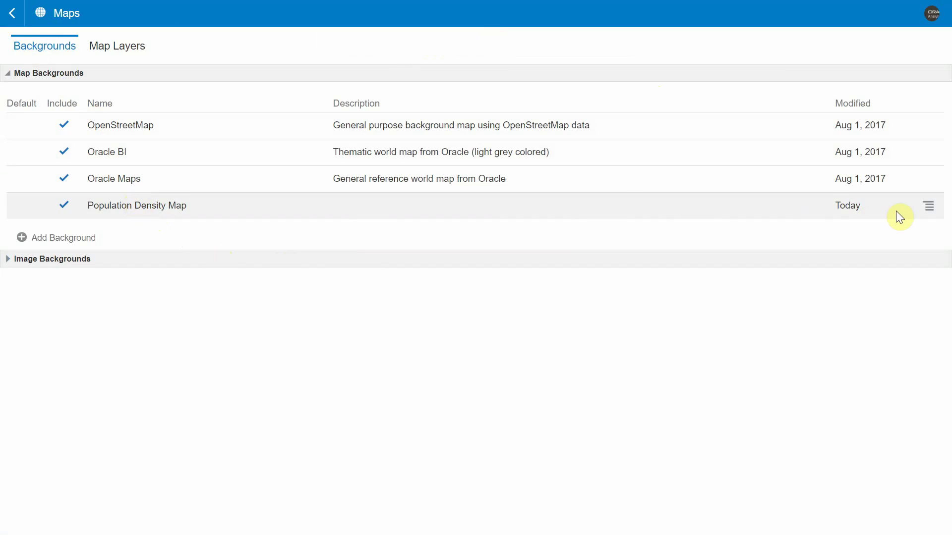
- Inspect the Population Density Map background and view its world population density preview
left_click(925, 209)
left_click(901, 223)
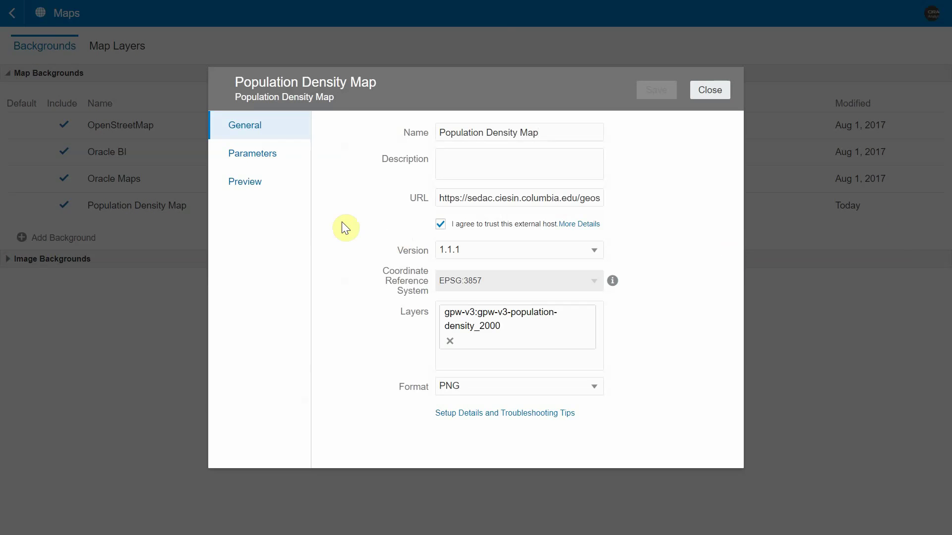
left_click(243, 184)
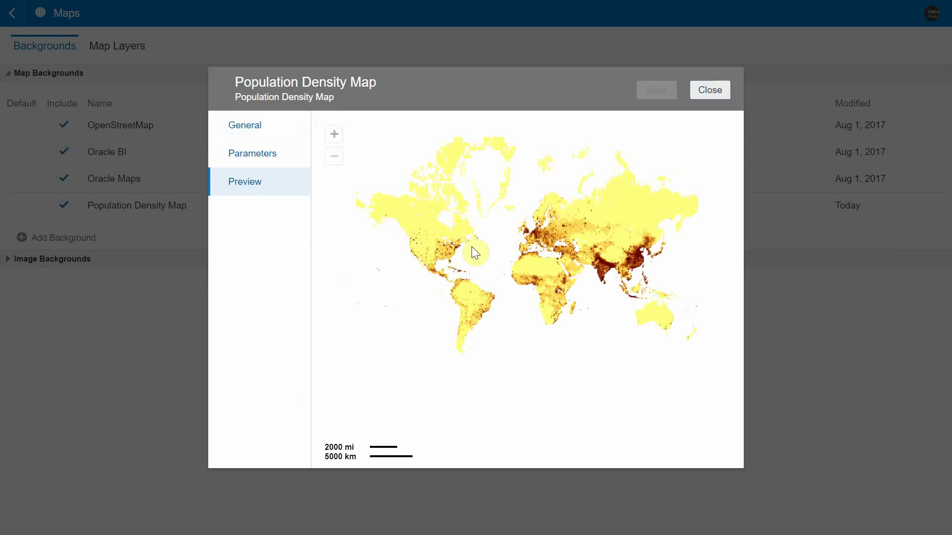
- Switch the City map's Background Map to Population Density Map and zoom in one step
left_click(708, 92)
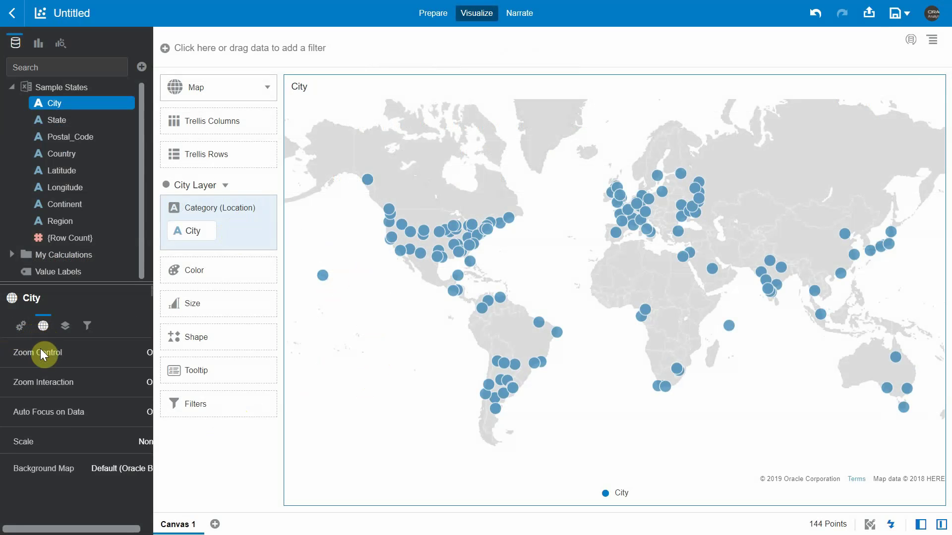
left_click(102, 473)
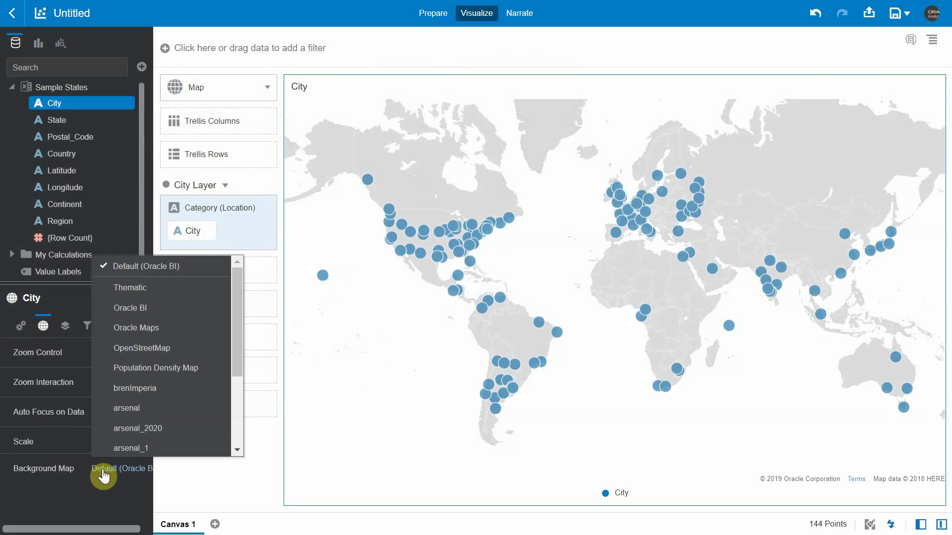
left_click(131, 369)
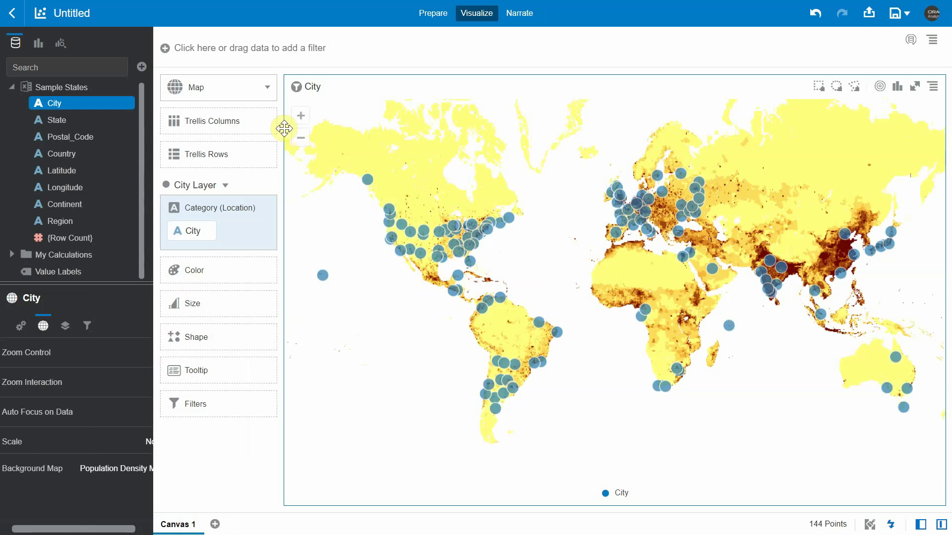
left_click(300, 113)
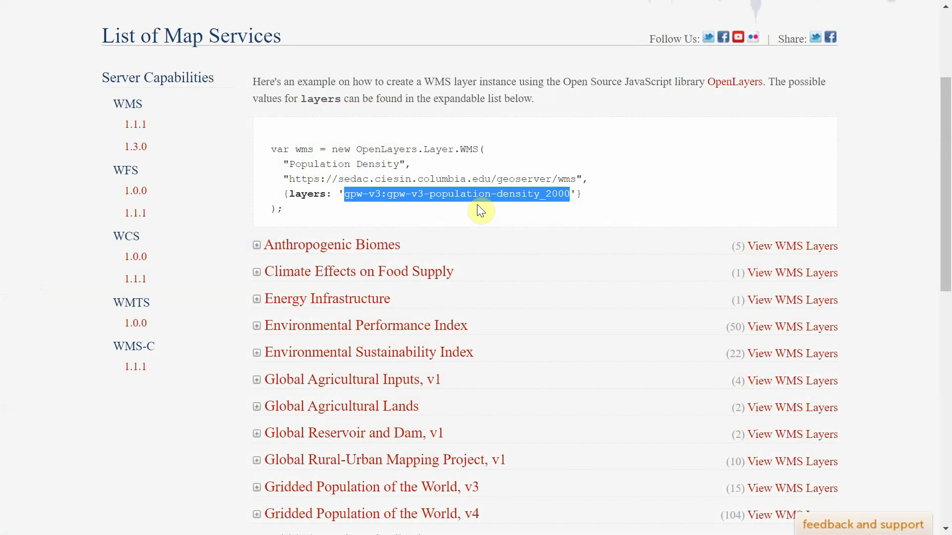
- Clear the layer-name selection and select the geoserver/wms URL in the OpenLayers example
left_click(475, 211)
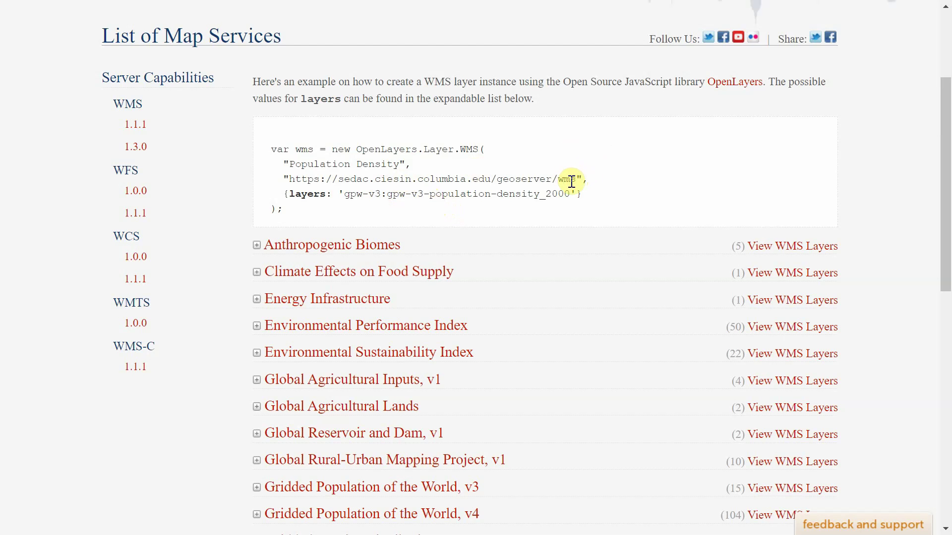
left_click_drag(574, 182, 293, 182)
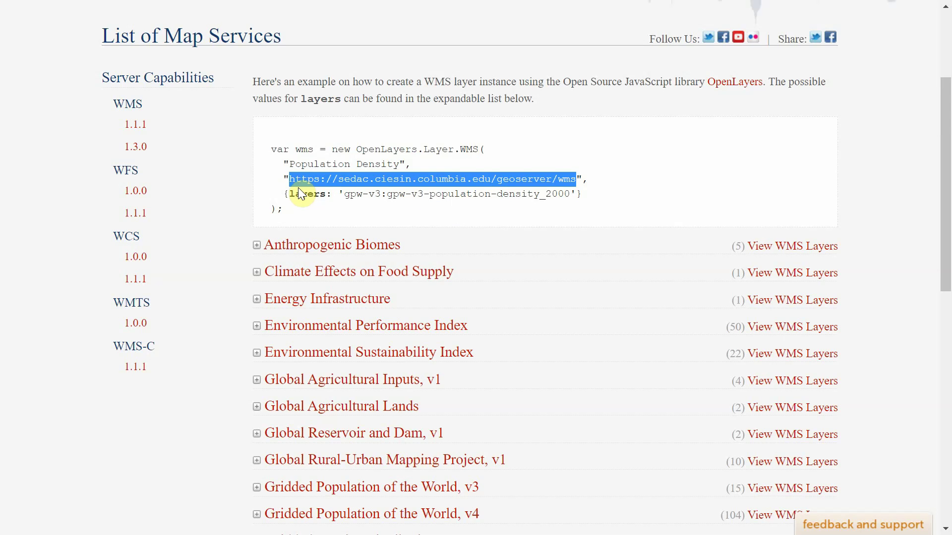
- In a new tab, load the SEDAC WMS URL with ?request=getcapabilities&service=wms
key("ctrl+t")
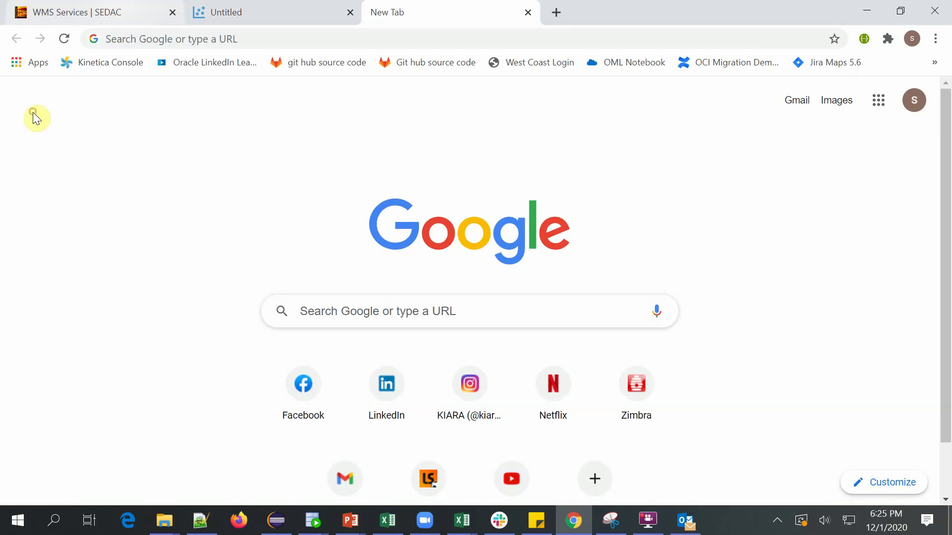
left_click(124, 39)
key("ctrl+v")
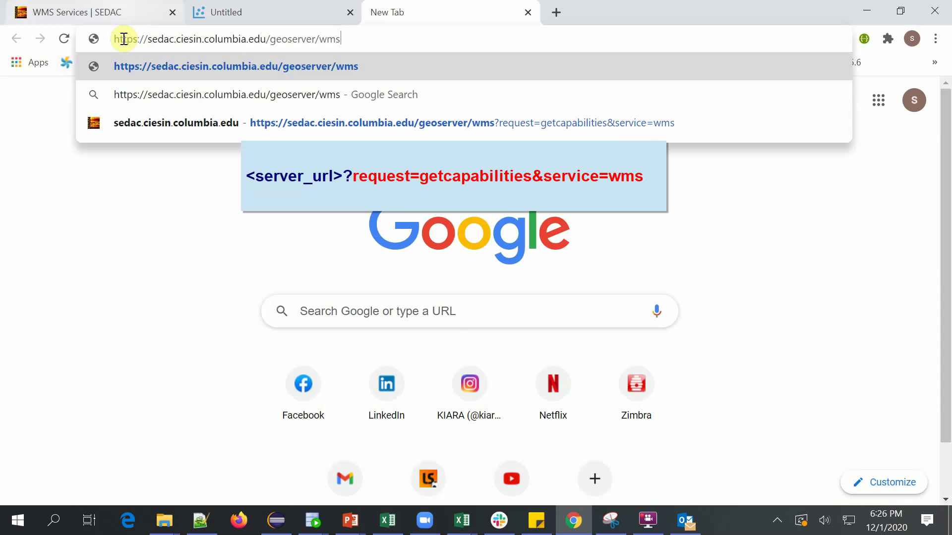
type("?")
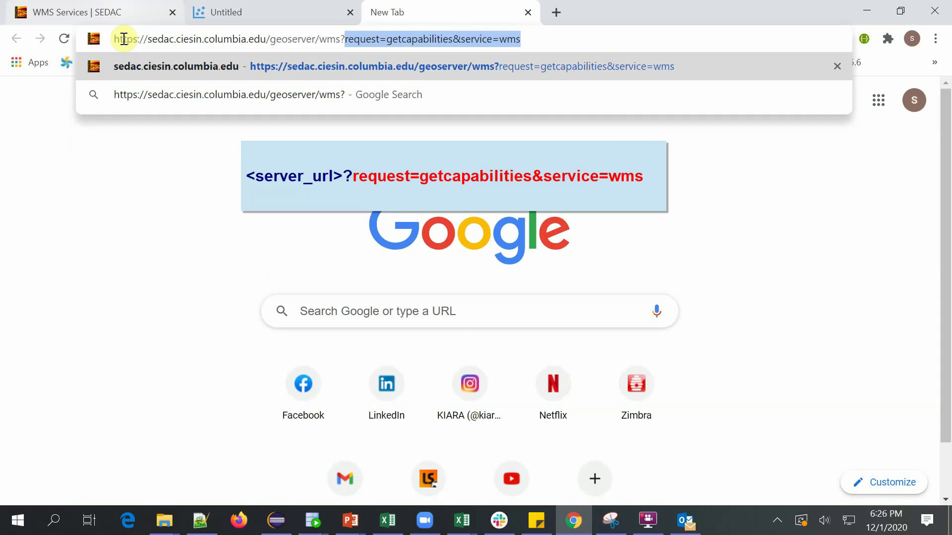
key("End")
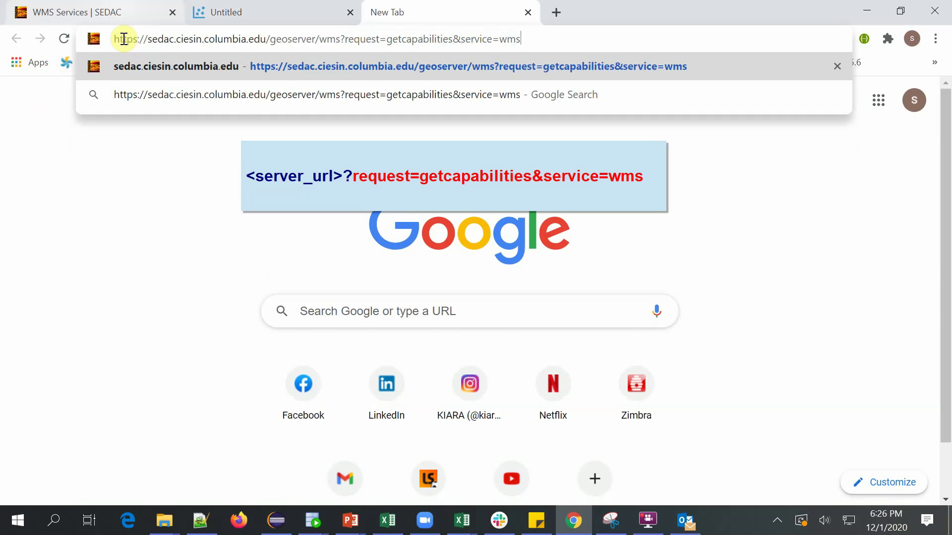
key("Return")
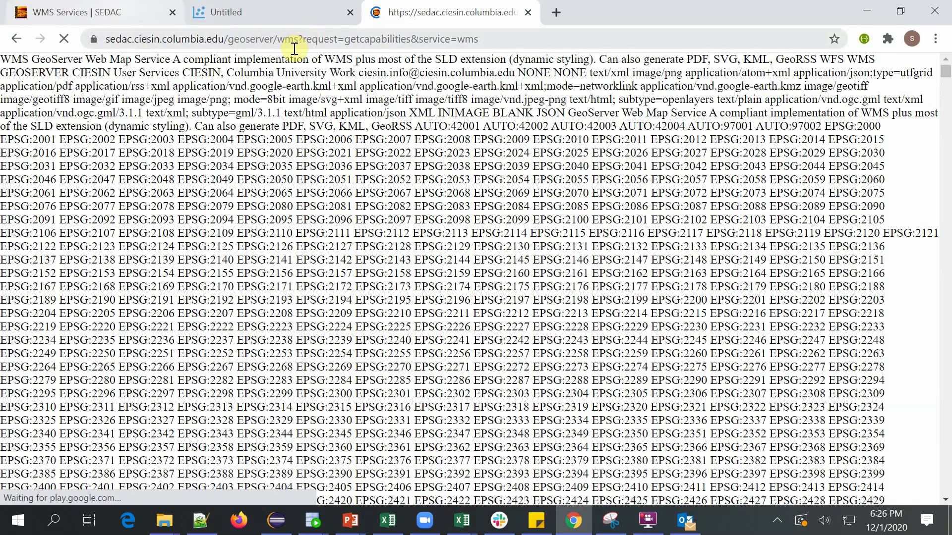
- In full screen, check the capabilities XML for WMS version 1.3.0 and the png GetMap format
key("F11")
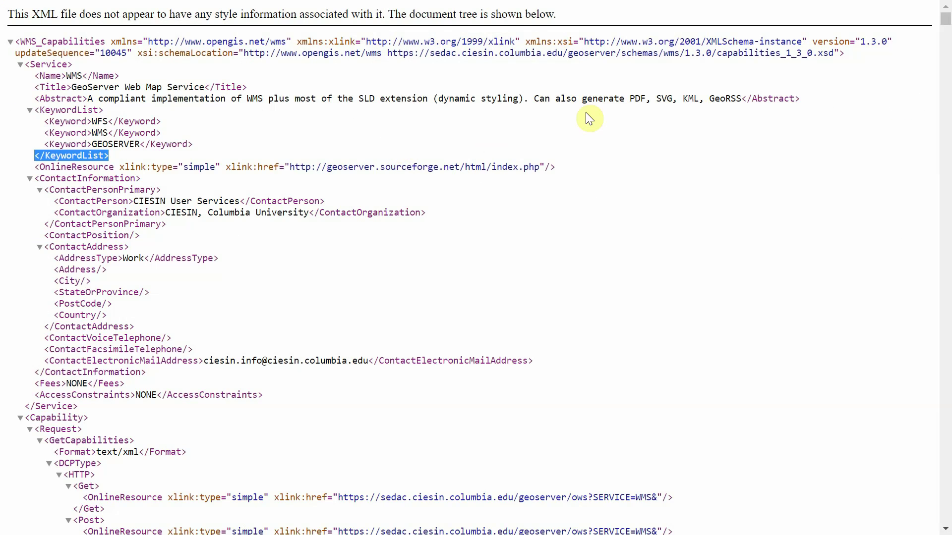
double_click(884, 43)
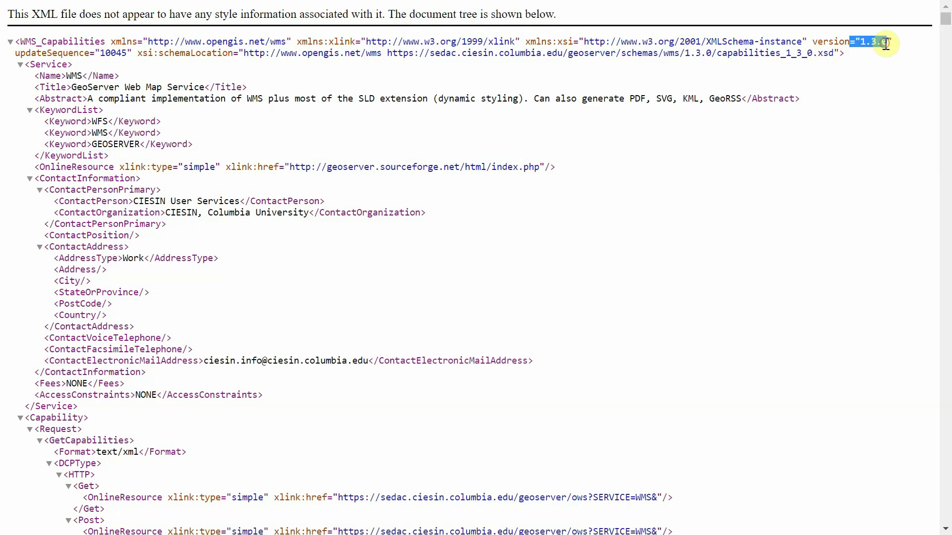
left_click(885, 44)
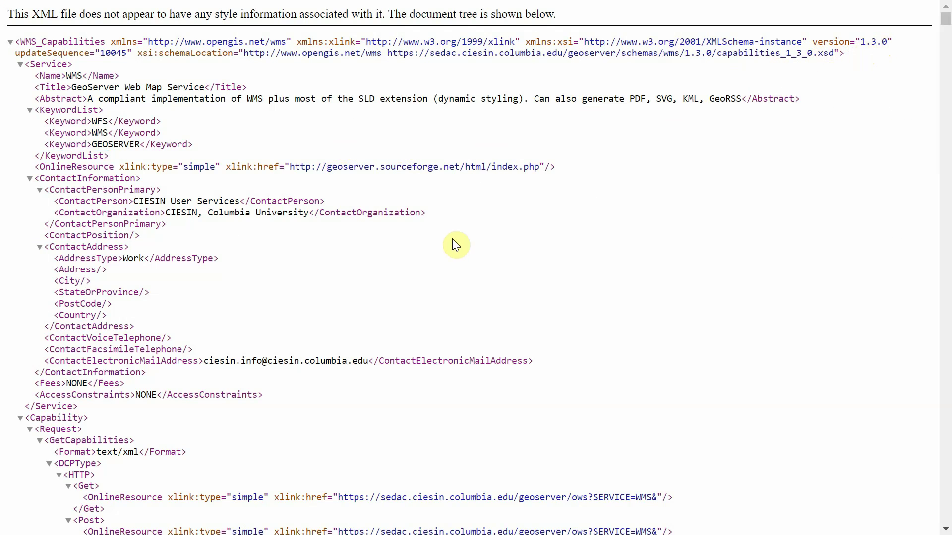
scroll(452, 240, "down", 5)
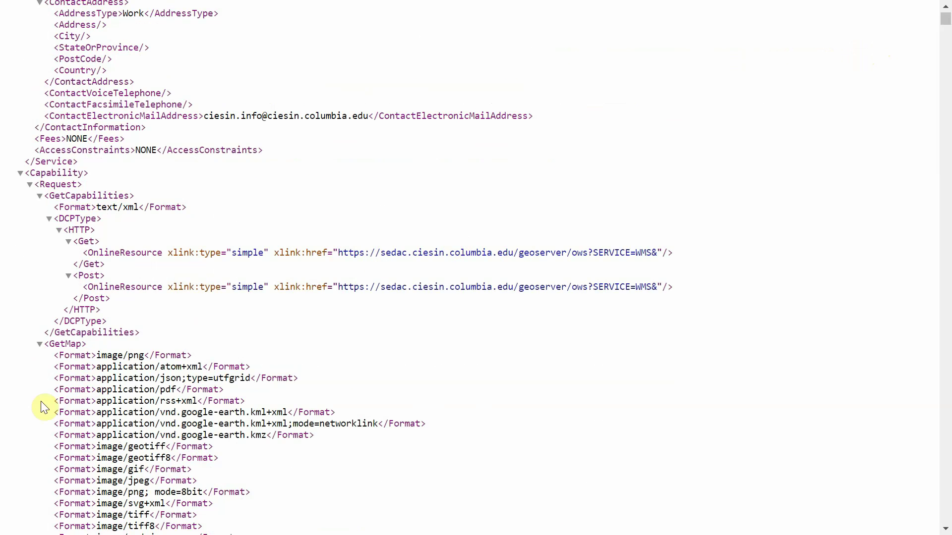
double_click(136, 354)
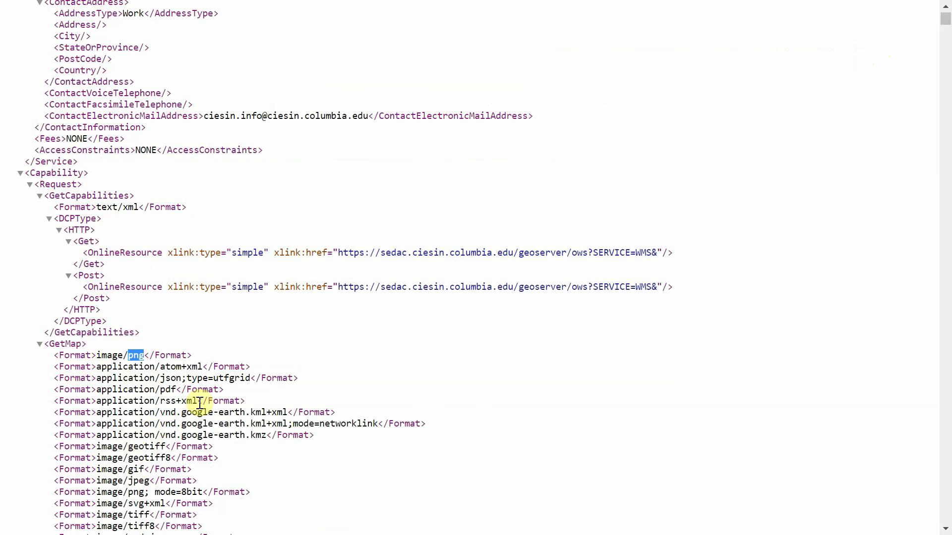
scroll(455, 330, "down", 1)
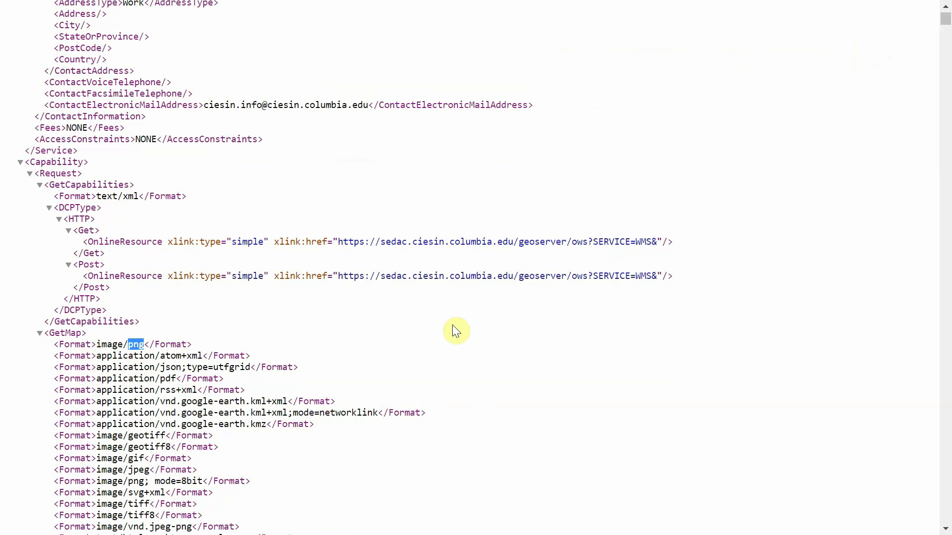
- Search the page for "layer" and select the layer name cartographic:national-boundaries
key("ctrl+f")
type("layer")
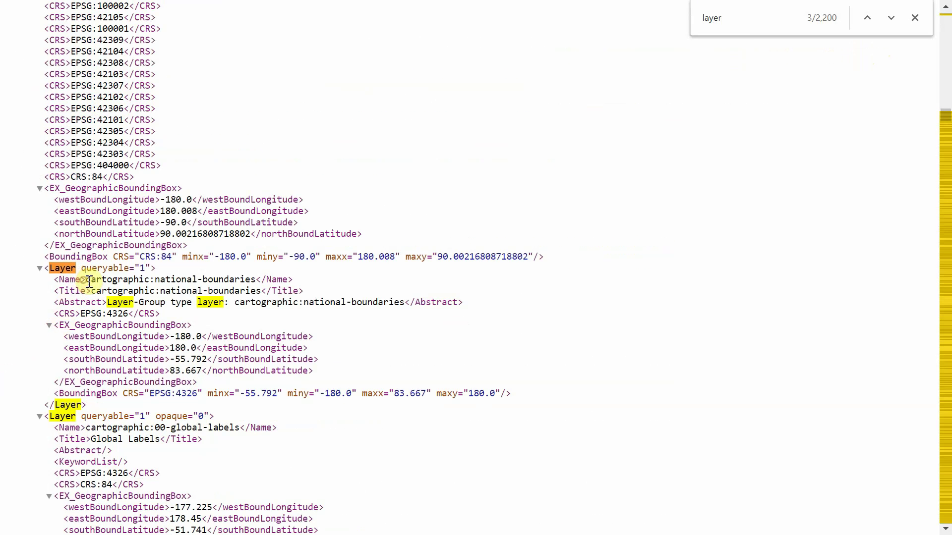
left_click_drag(87, 280, 161, 280)
left_click(159, 279)
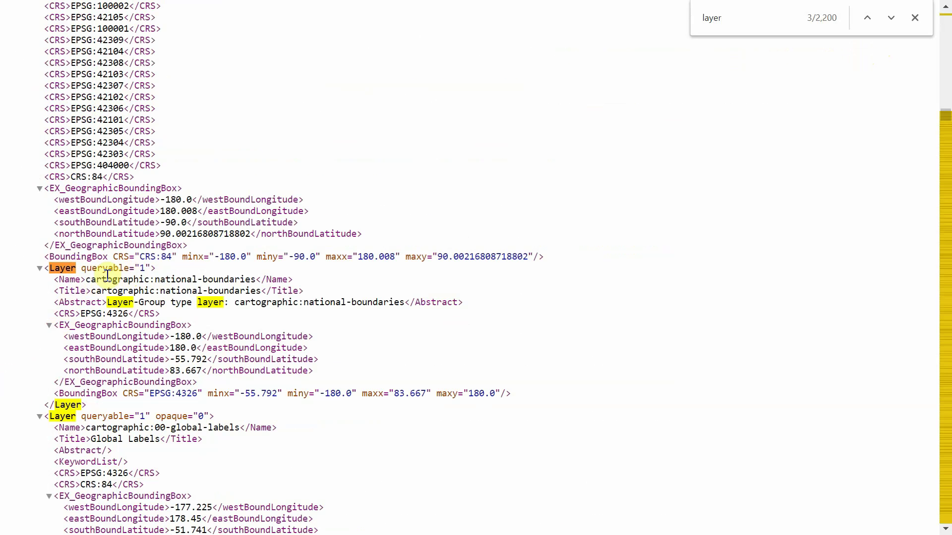
left_click_drag(87, 280, 259, 281)
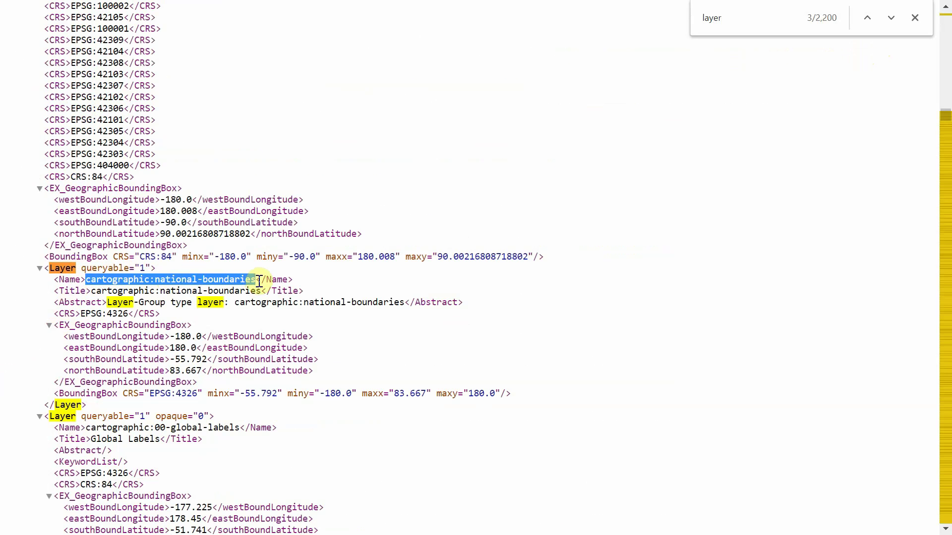